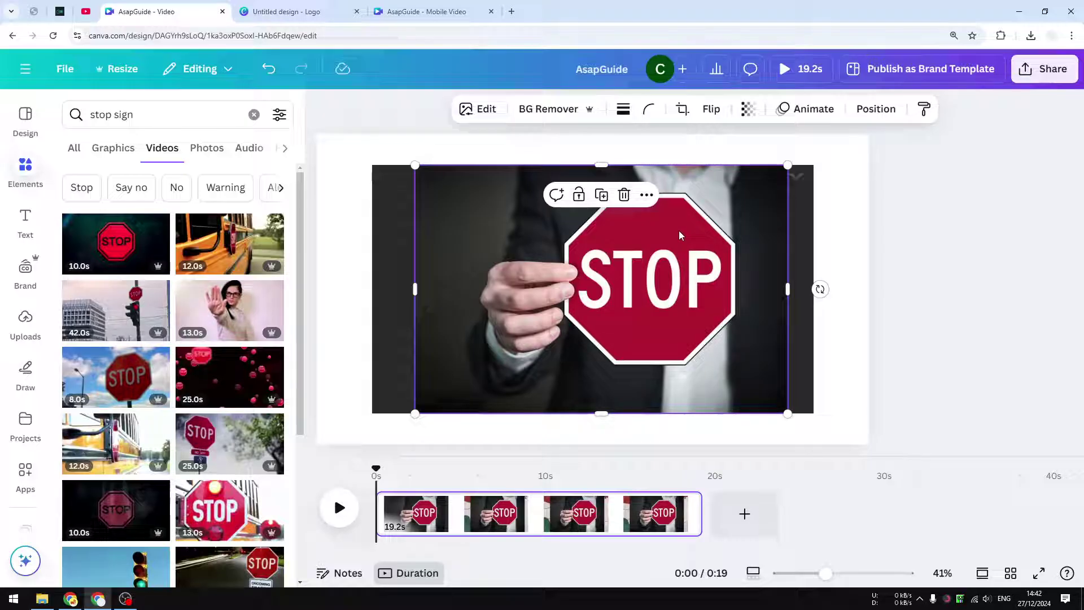
Step: Use Grab Text to extract the sign's STOP lettering into an editable Marykate size-210 text layer
{"action": "left_click", "coordinate": [470, 110]}
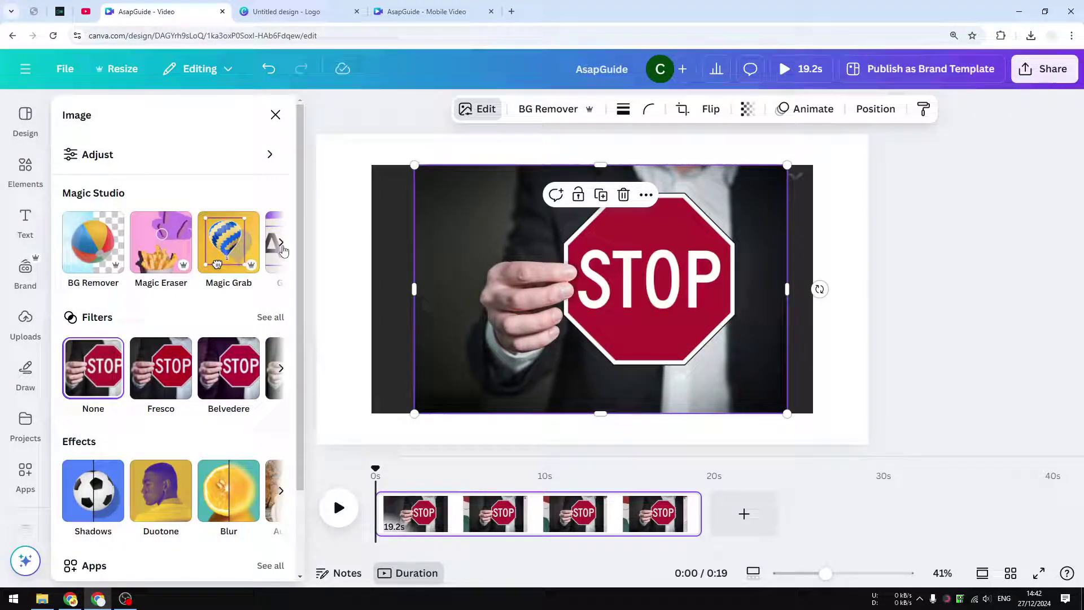
{"action": "left_click", "coordinate": [281, 244]}
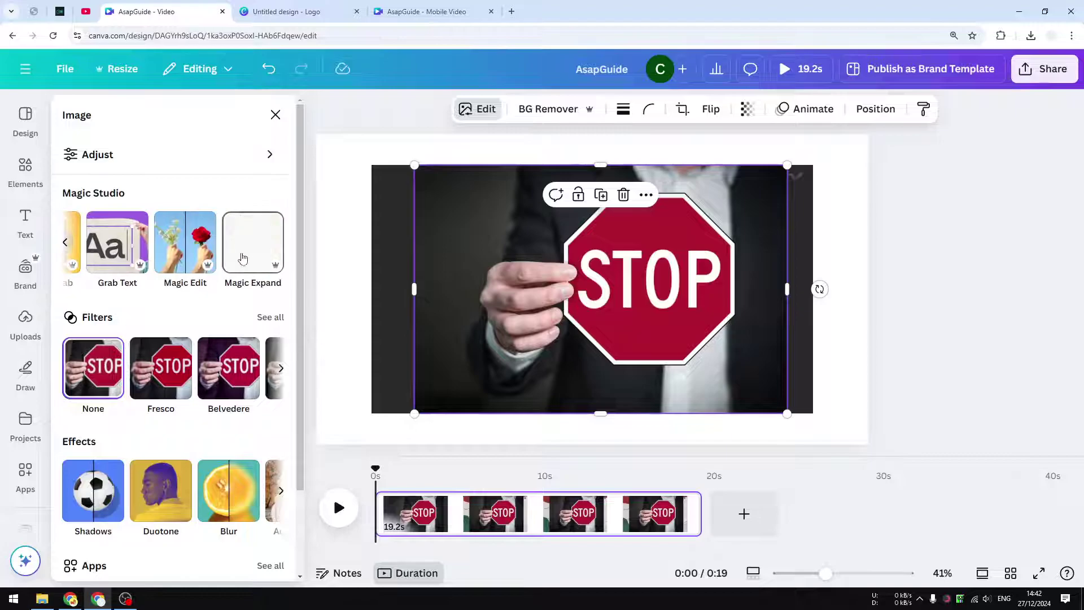
{"action": "left_click", "coordinate": [117, 248]}
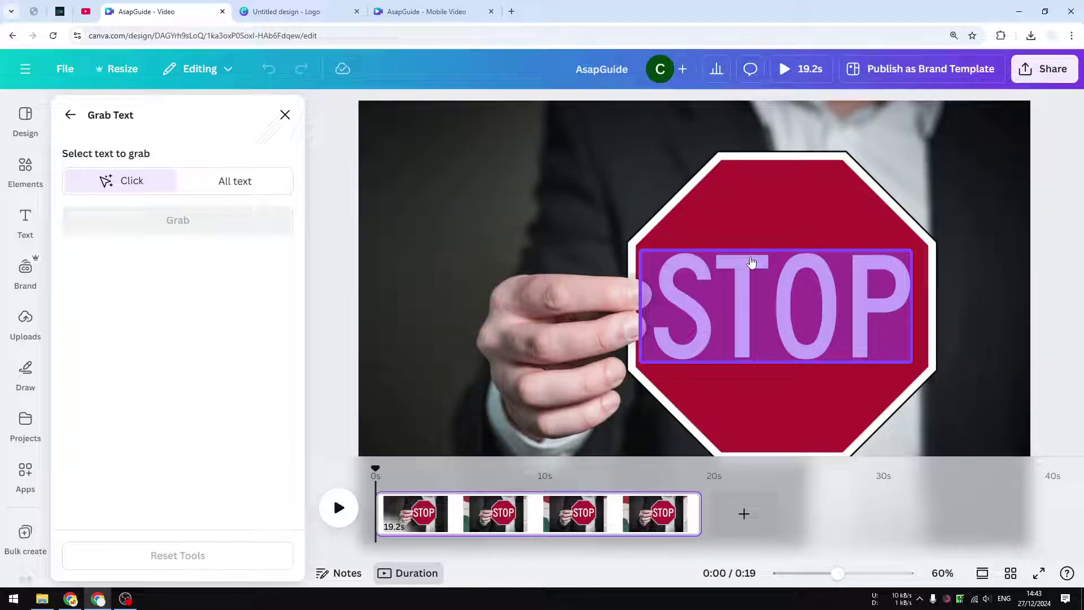
{"action": "left_click", "coordinate": [801, 315]}
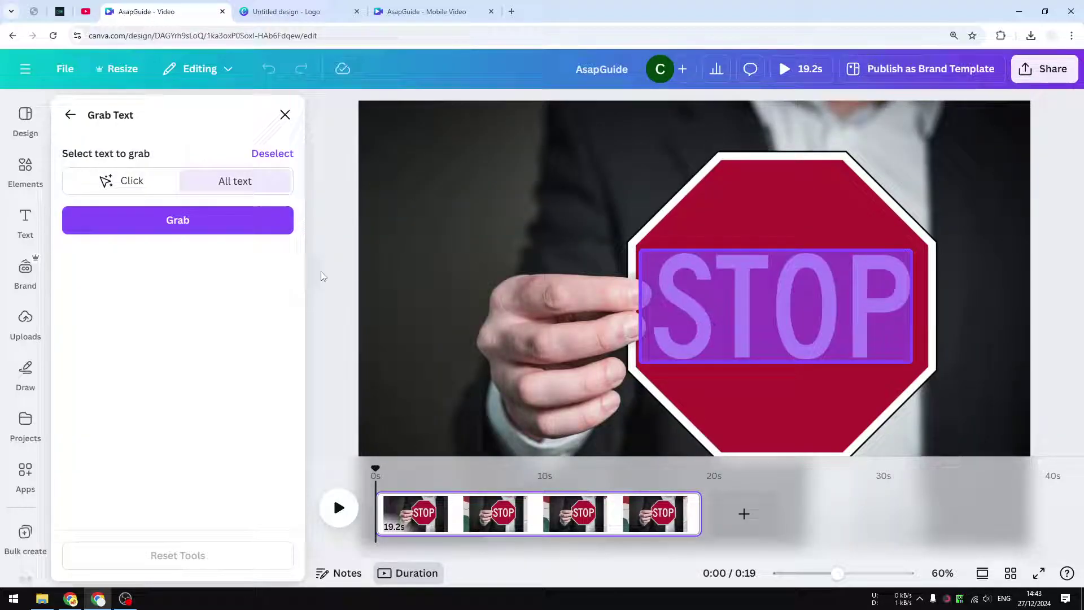
{"action": "left_click", "coordinate": [236, 227]}
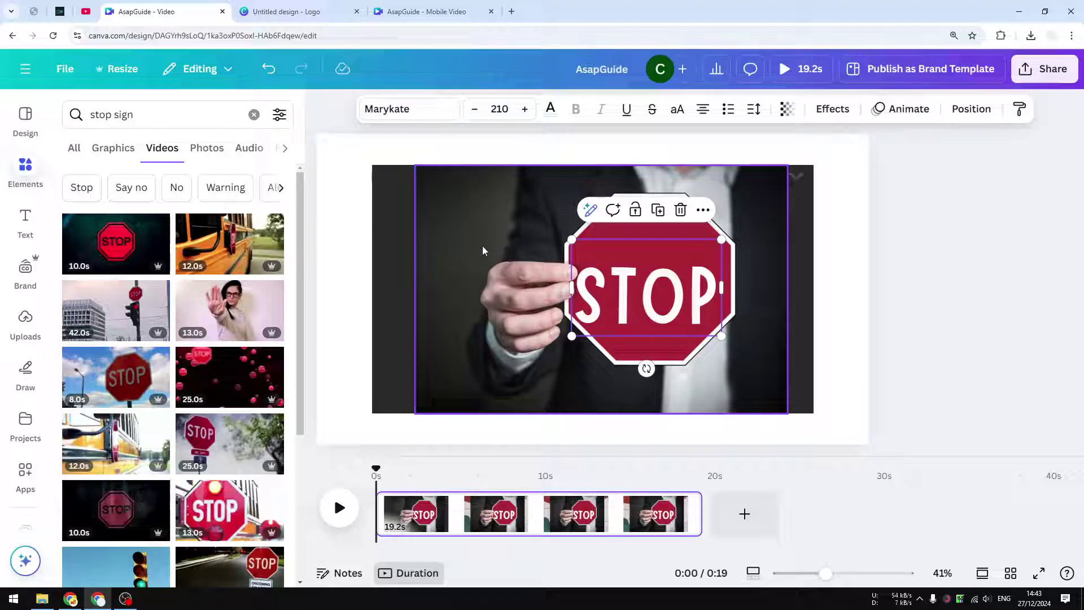
Step: Drag the extracted STOP text around, moving it down and left off the sign
{"action": "left_click", "coordinate": [435, 293]}
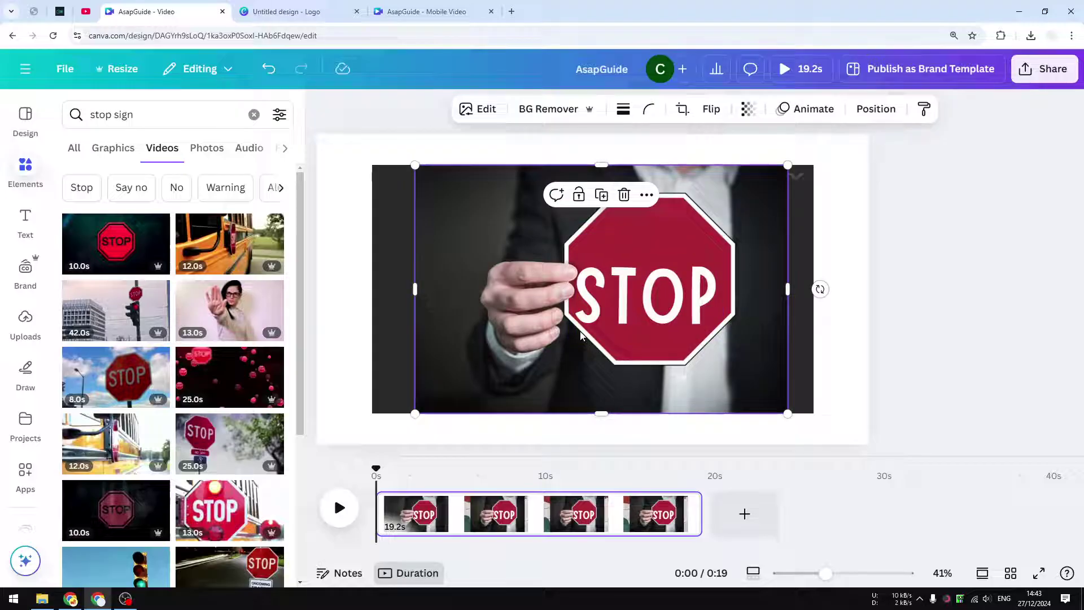
{"action": "left_click", "coordinate": [638, 294]}
{"action": "left_click_drag", "start_coordinate": [638, 295], "coordinate": [645, 288]}
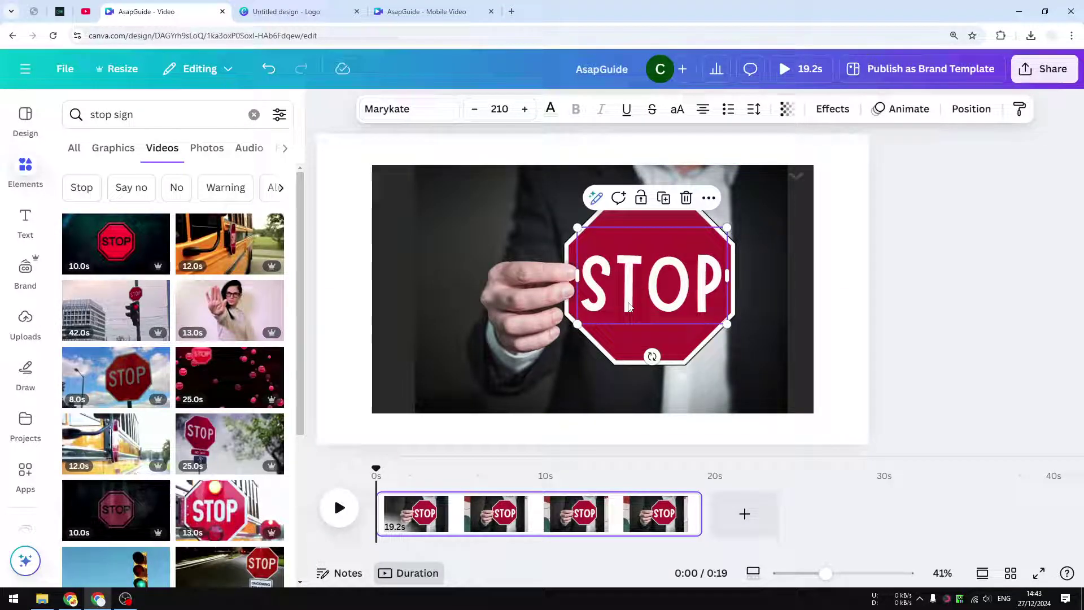
{"action": "left_click", "coordinate": [490, 336]}
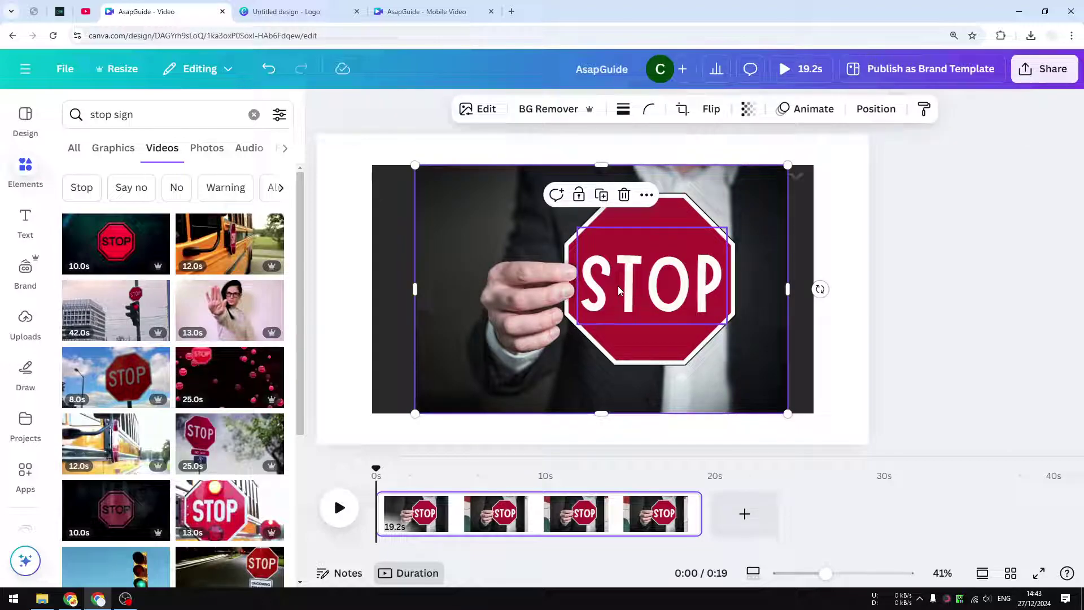
{"action": "left_click", "coordinate": [651, 268]}
{"action": "left_click_drag", "start_coordinate": [650, 268], "coordinate": [600, 330]}
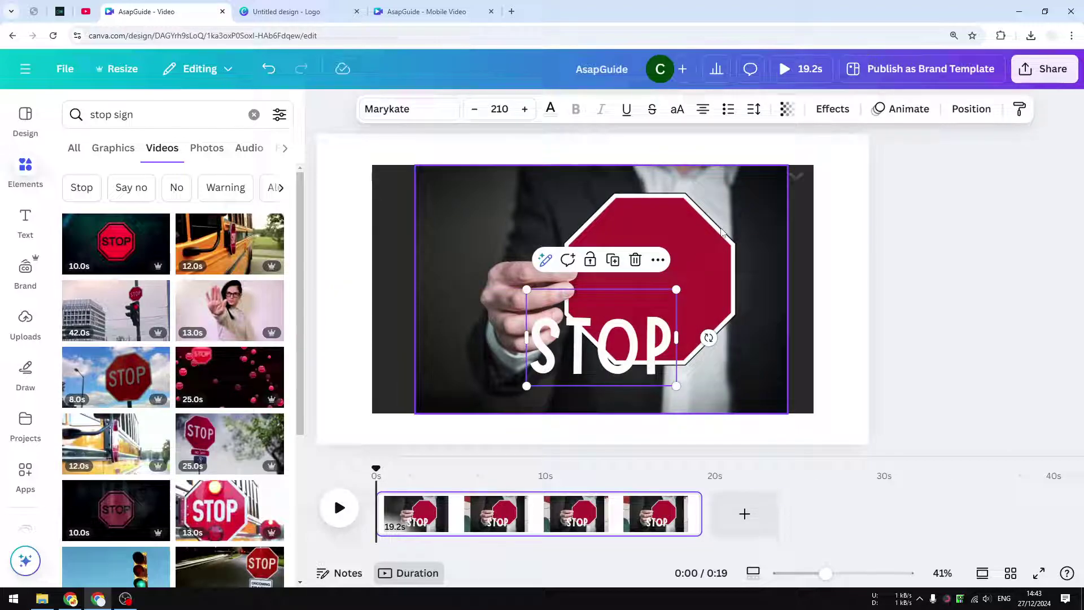
Step: Delete the STOP text and select the stop sign video underneath
{"action": "left_click", "coordinate": [782, 288]}
{"action": "left_click", "coordinate": [669, 296]}
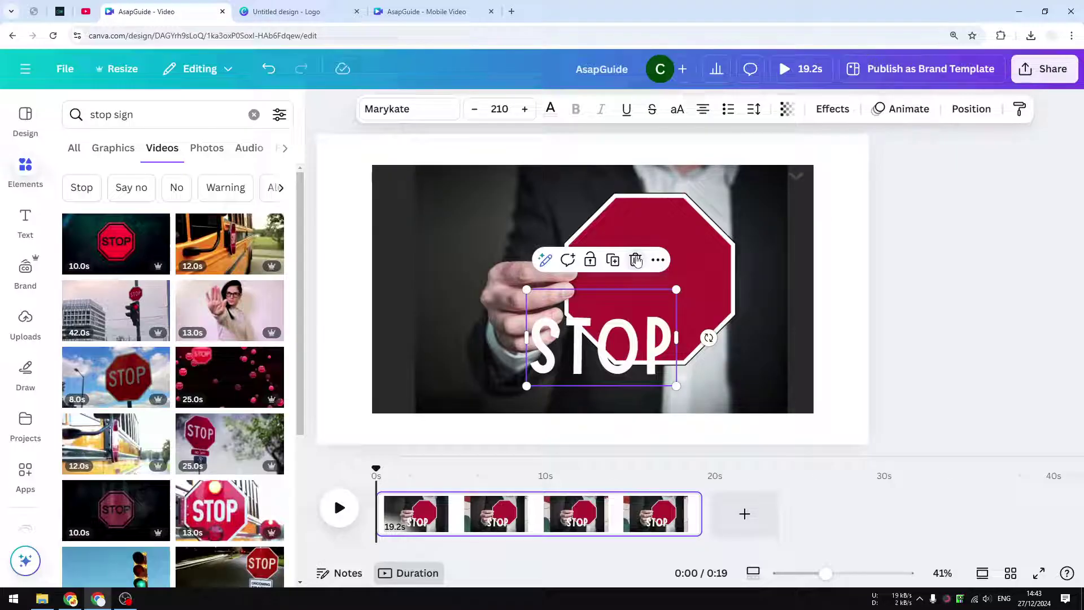
{"action": "left_click", "coordinate": [636, 260]}
{"action": "left_click", "coordinate": [675, 262]}
Step: Delete the stop sign video, move the playhead to 0:07, and select the SSD video
{"action": "left_click", "coordinate": [625, 195]}
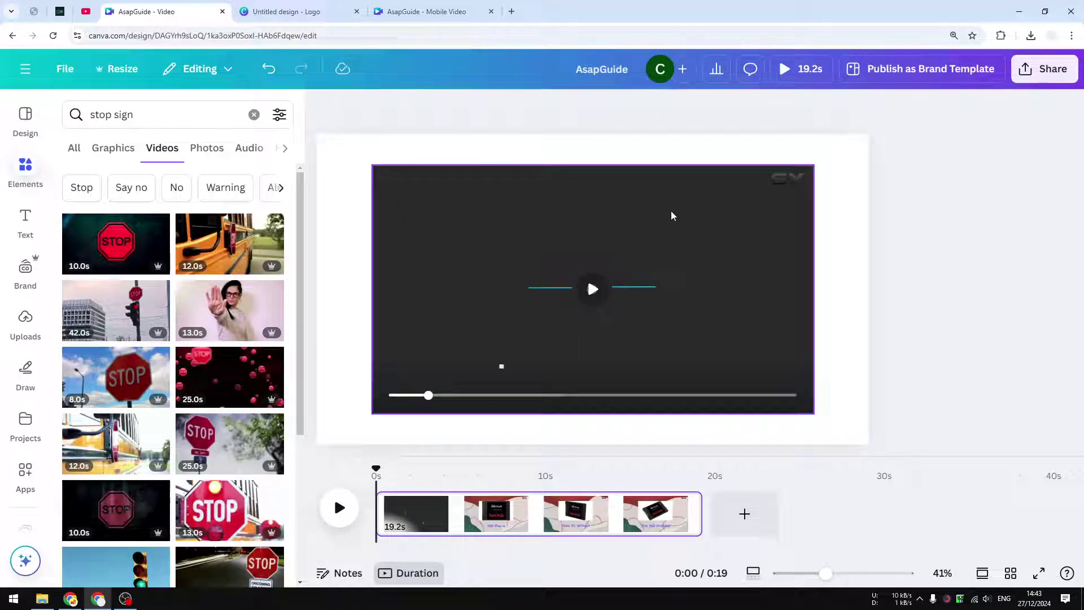
{"action": "left_click_drag", "start_coordinate": [379, 470], "coordinate": [492, 475]}
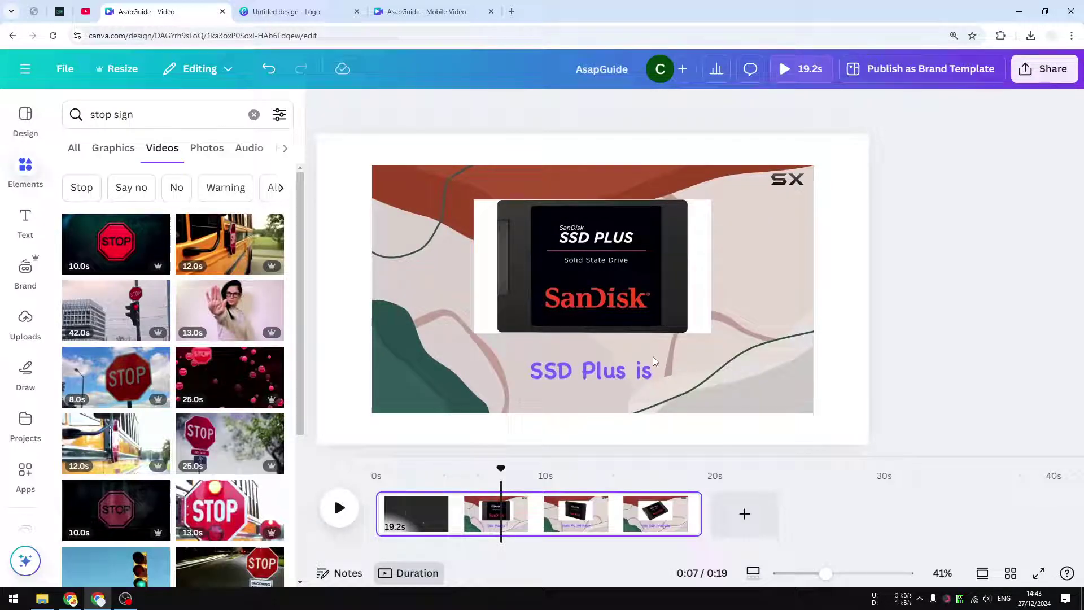
{"action": "left_click", "coordinate": [719, 311]}
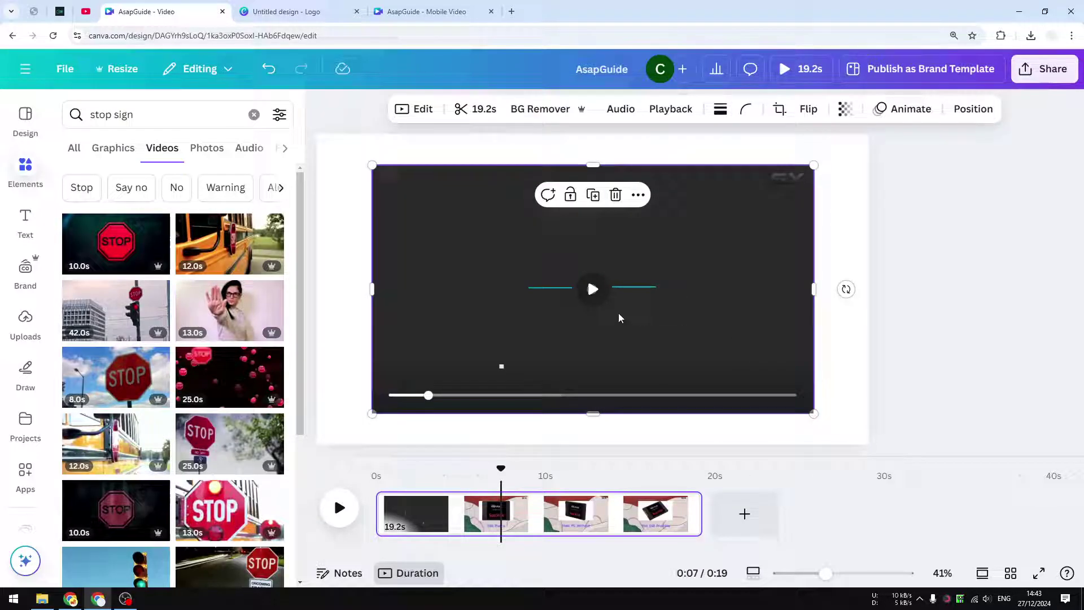
Step: Snap the SSD video to the page's top-left, enlarge it past the page edges, and shift it left
{"action": "left_click", "coordinate": [592, 290]}
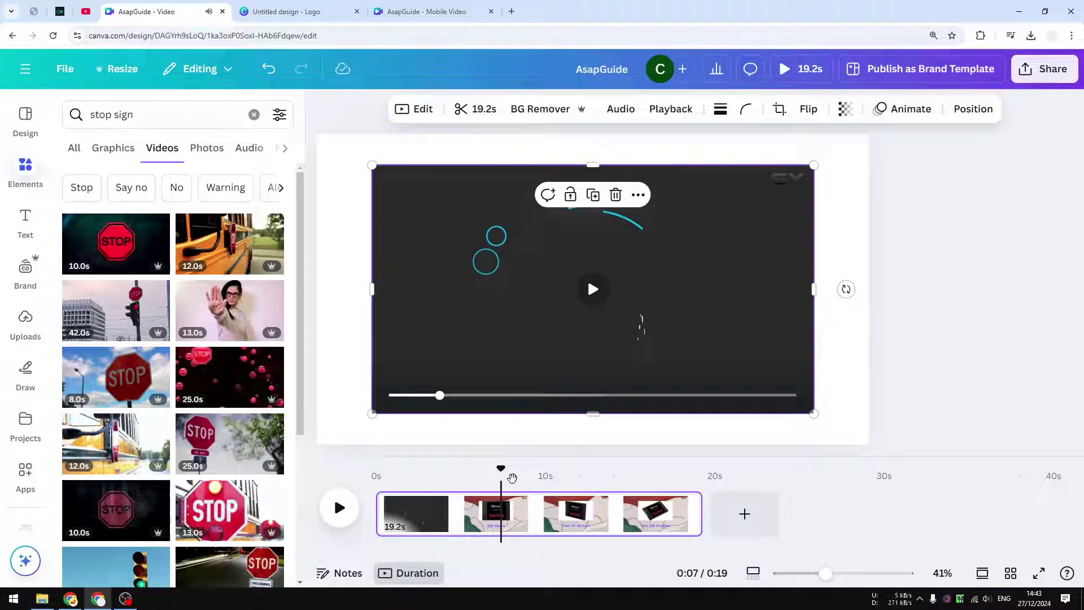
{"action": "left_click_drag", "start_coordinate": [757, 334], "coordinate": [740, 296]}
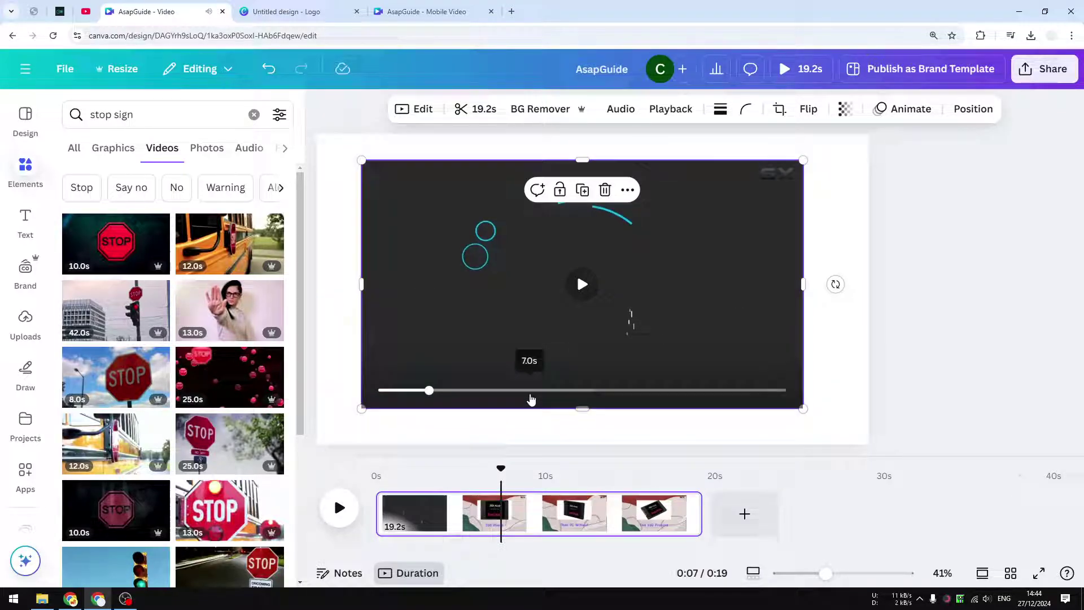
{"action": "left_click", "coordinate": [530, 390]}
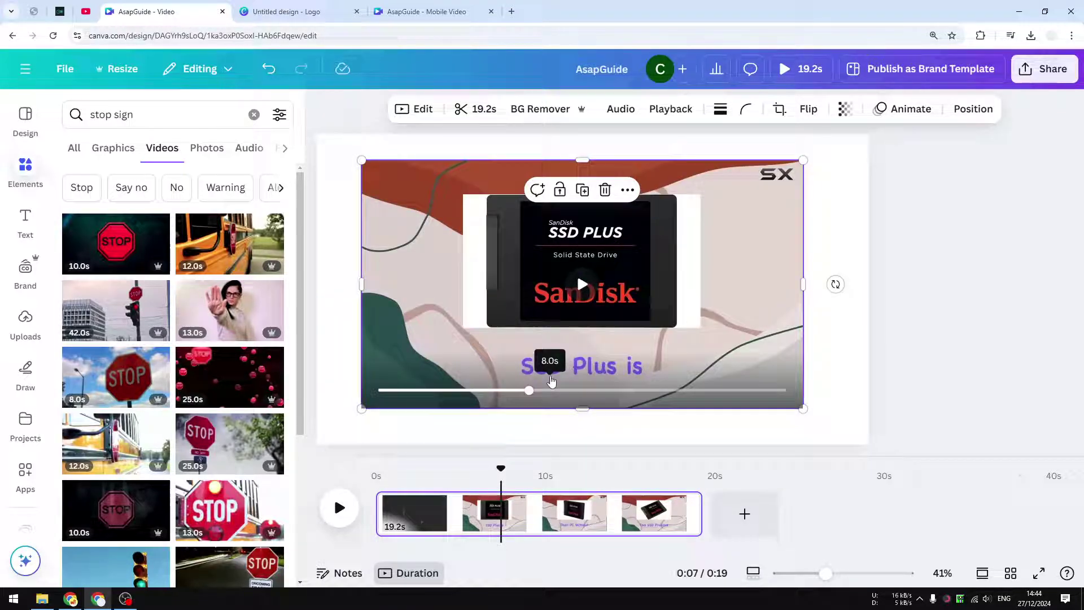
{"action": "left_click_drag", "start_coordinate": [651, 352], "coordinate": [613, 314]}
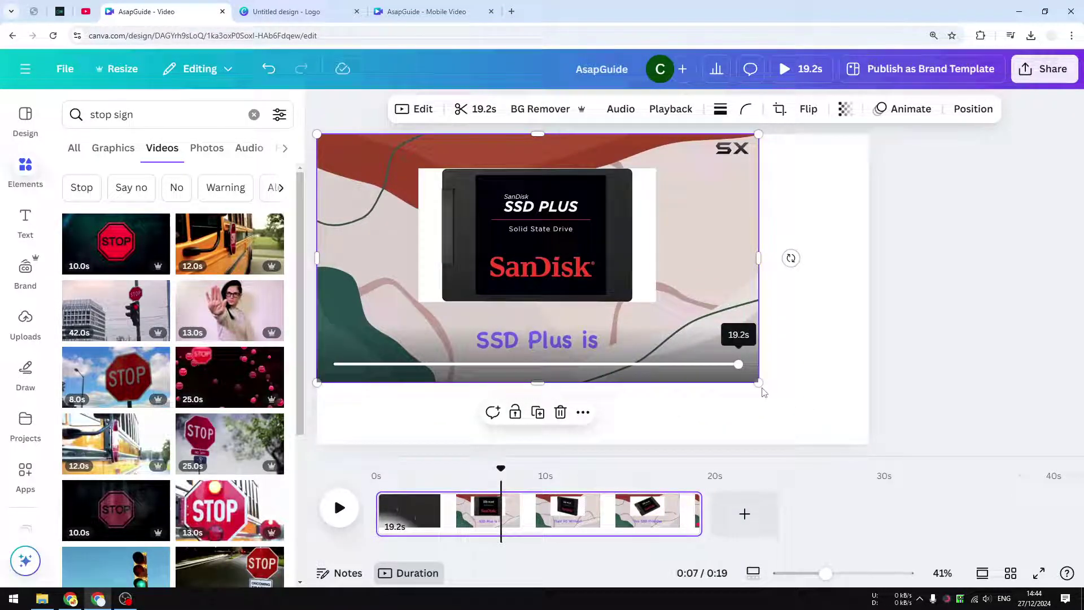
{"action": "left_click_drag", "start_coordinate": [758, 382], "coordinate": [1022, 557]}
{"action": "left_click_drag", "start_coordinate": [831, 305], "coordinate": [746, 307]}
Step: Play the video and scrub the timeline to the SanDisk SSD Plus frame at 0:07
{"action": "left_click", "coordinate": [593, 291]}
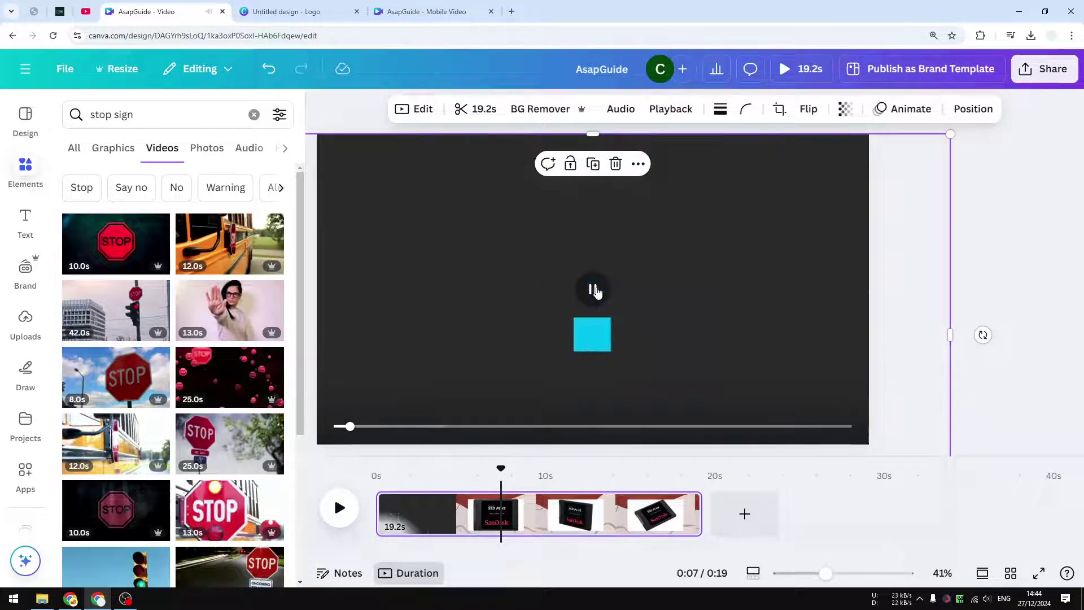
{"action": "left_click", "coordinate": [594, 291]}
{"action": "left_click", "coordinate": [425, 427]}
{"action": "left_click", "coordinate": [493, 427]}
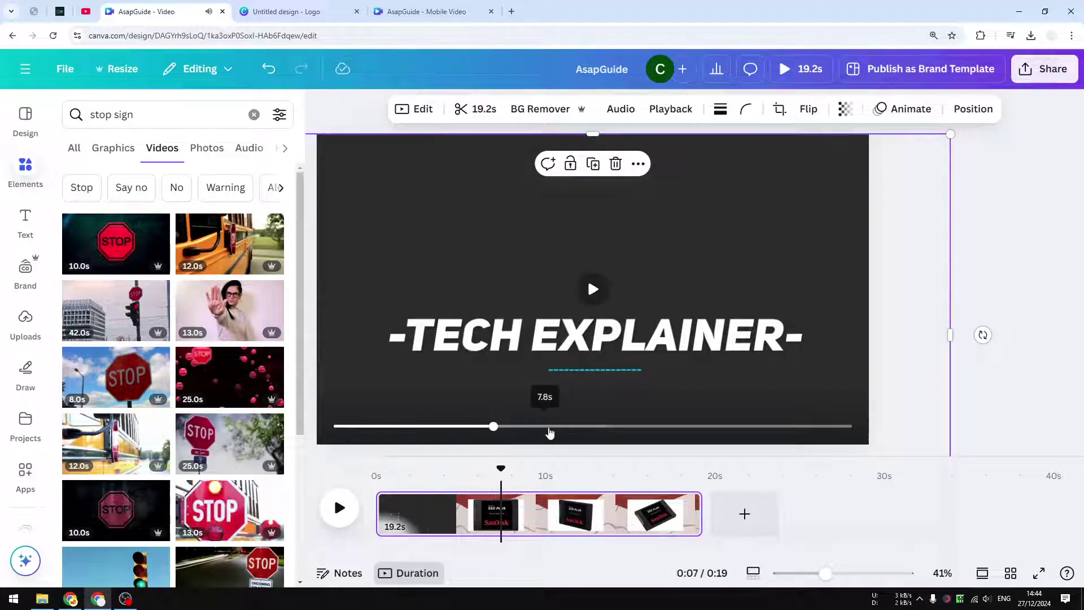
{"action": "left_click", "coordinate": [550, 427]}
{"action": "left_click", "coordinate": [601, 427]}
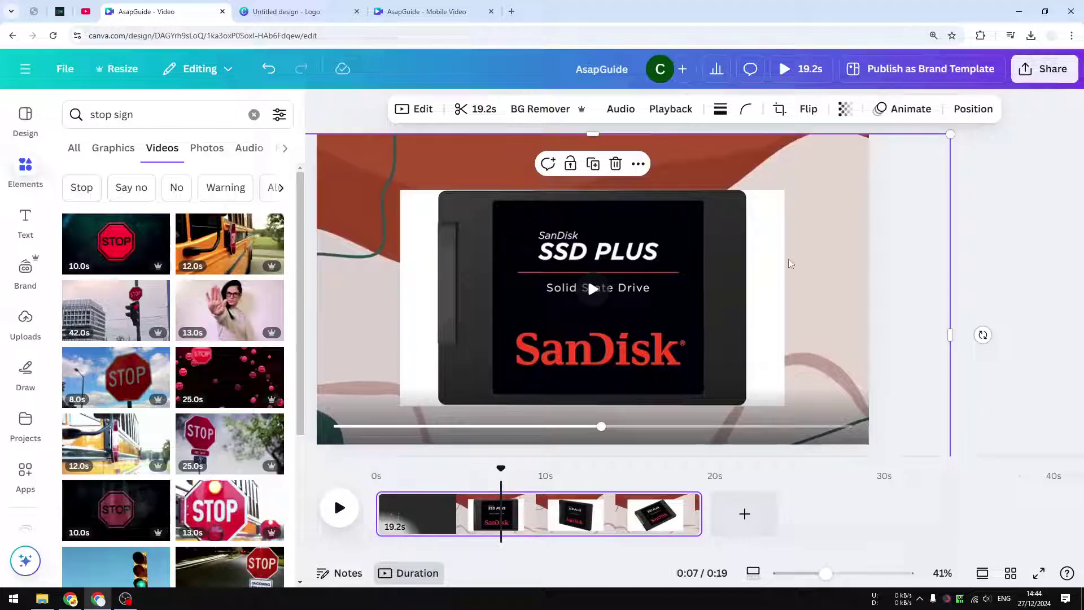
Step: Undo the resize to restore the page-fitting video with the Looking to Upgrade caption visible
{"action": "key", "text": "ctrl+z"}
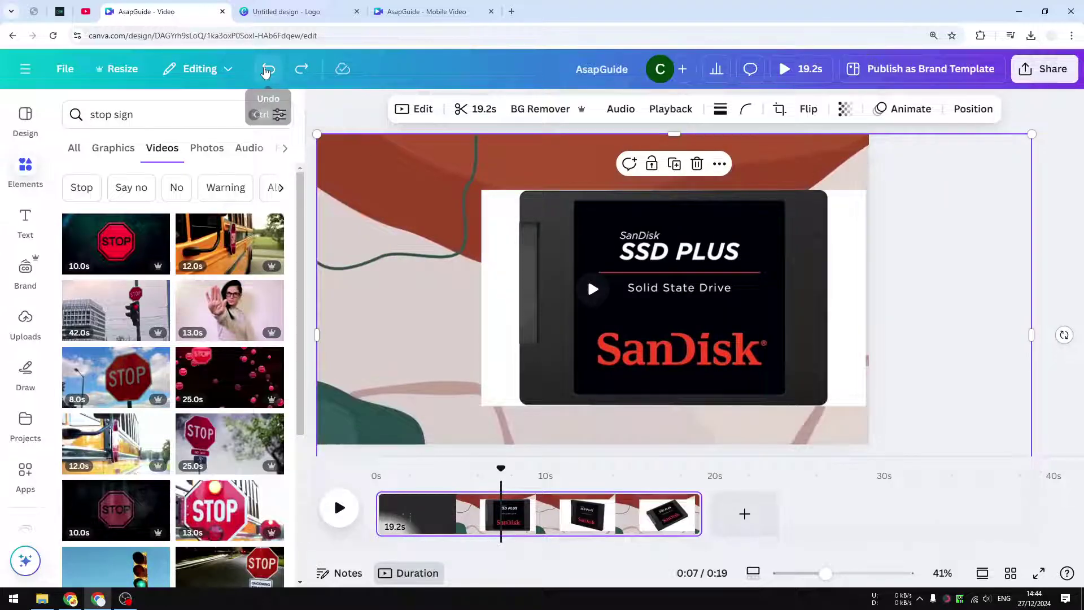
{"action": "left_click", "coordinate": [268, 70]}
{"action": "left_click", "coordinate": [268, 70]}
{"action": "left_click", "coordinate": [298, 70]}
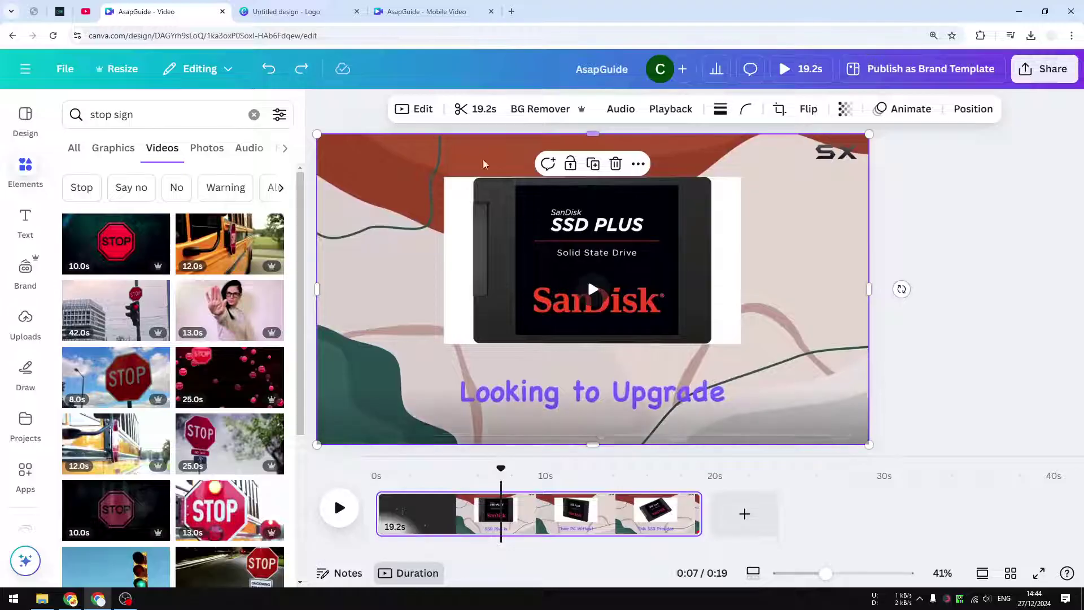
{"action": "left_click_drag", "start_coordinate": [697, 238], "coordinate": [693, 241]}
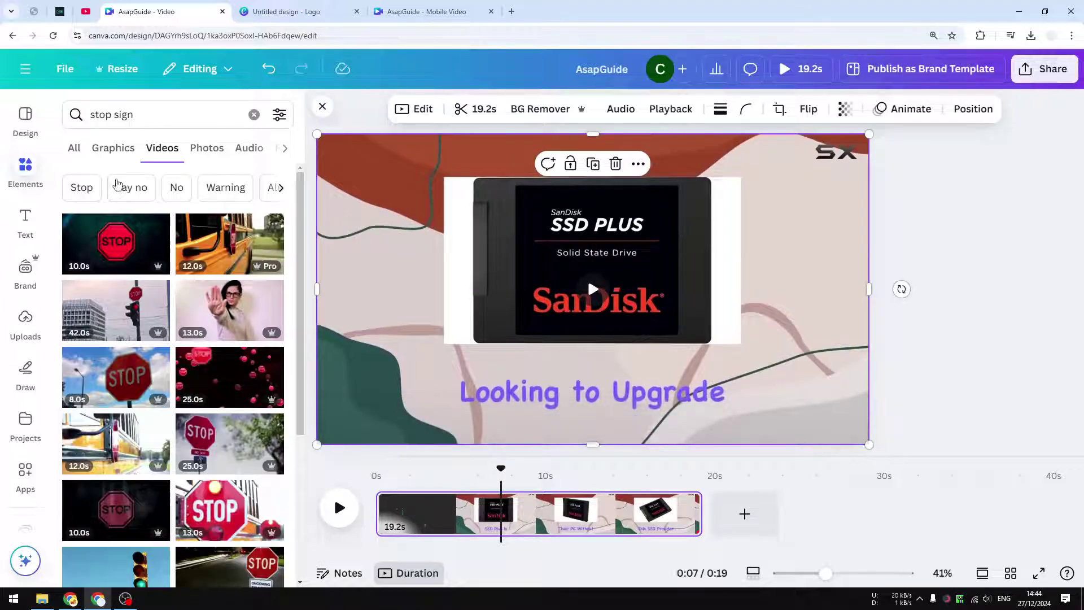
Step: Clear the stop-sign search and browse the general Elements panel
{"action": "left_click", "coordinate": [254, 115]}
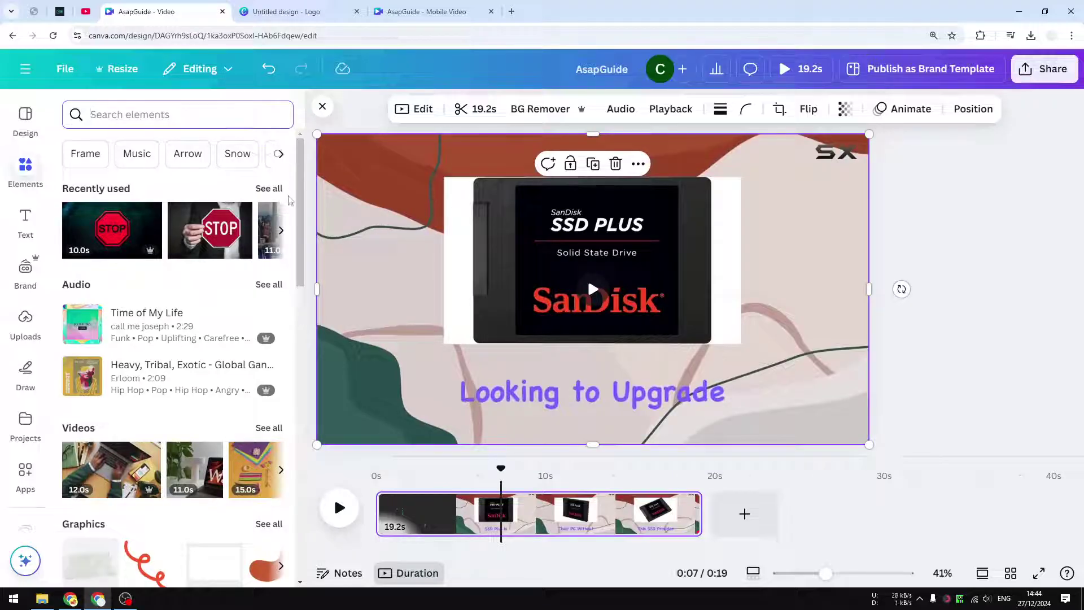
{"action": "scroll", "coordinate": [302, 226], "scroll_direction": "down", "scroll_amount": 6}
{"action": "scroll", "coordinate": [306, 228], "scroll_direction": "up", "scroll_amount": 5}
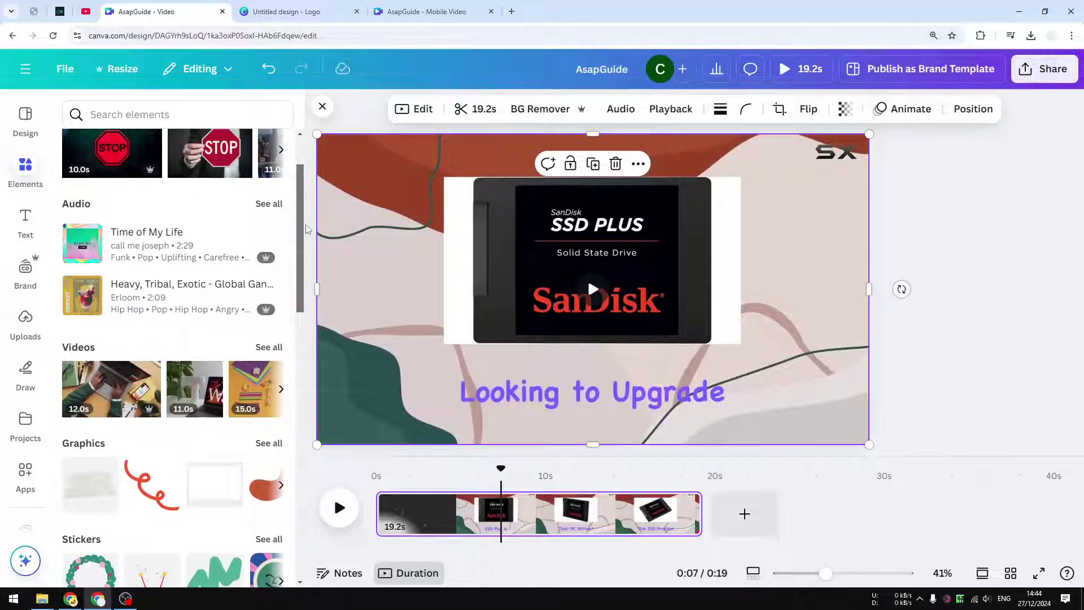
{"action": "scroll", "coordinate": [307, 233], "scroll_direction": "down", "scroll_amount": 1}
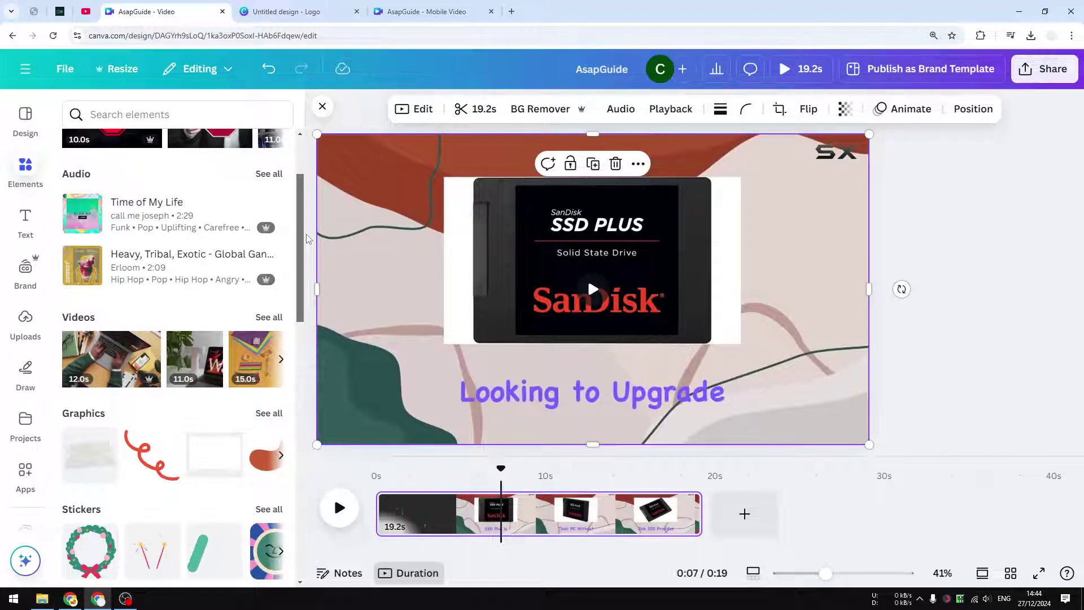
{"action": "mouse_move", "coordinate": [430, 257]}
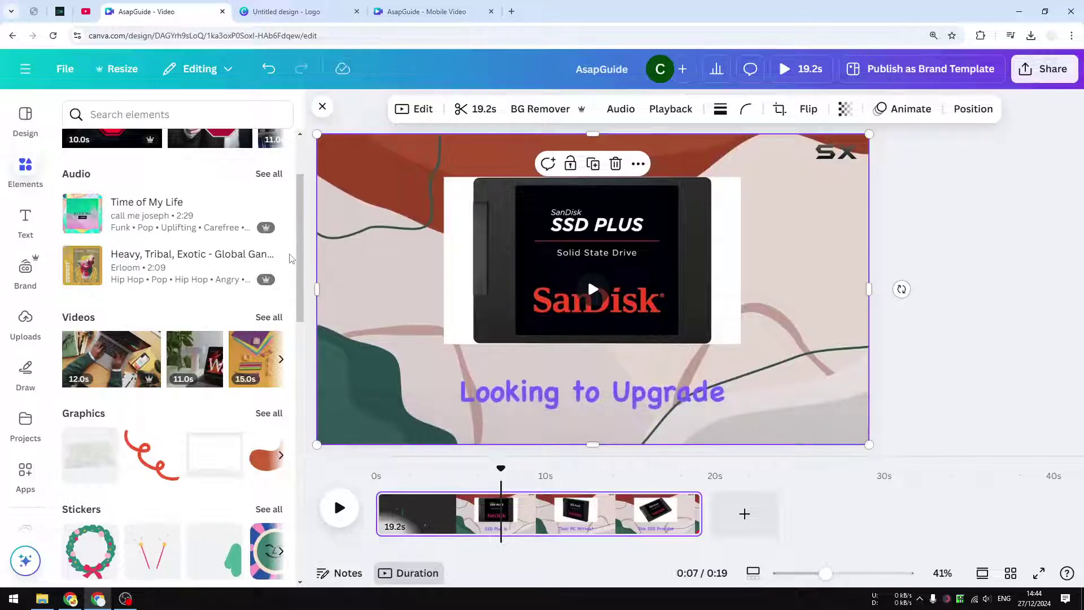
Step: Add a dark teal rounded square from the Elements shapes
{"action": "left_click_drag", "start_coordinate": [300, 187], "coordinate": [297, 132]}
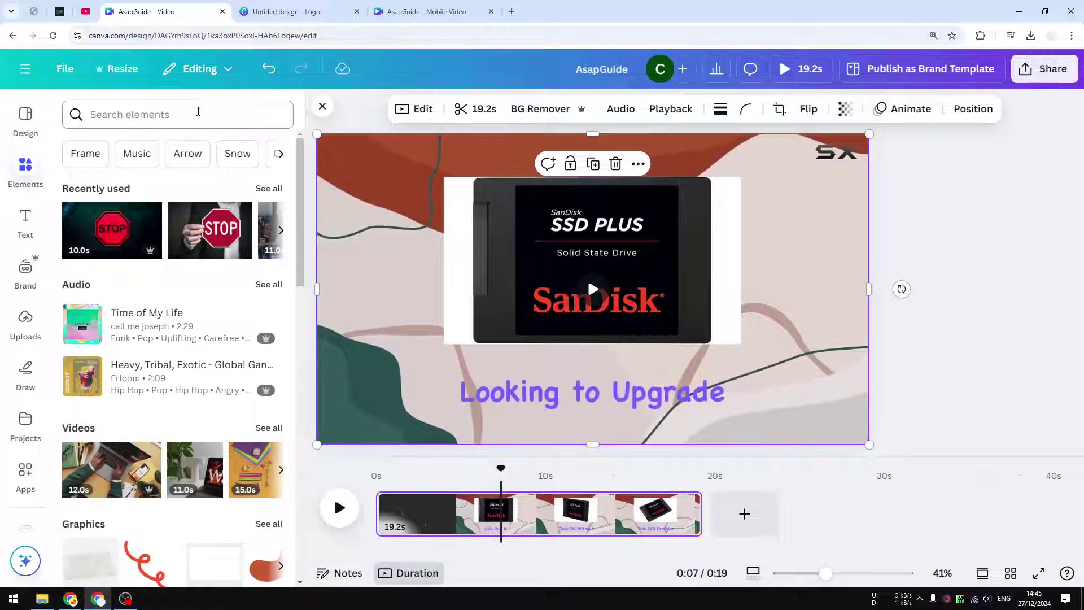
{"action": "left_click_drag", "start_coordinate": [309, 209], "coordinate": [301, 368]}
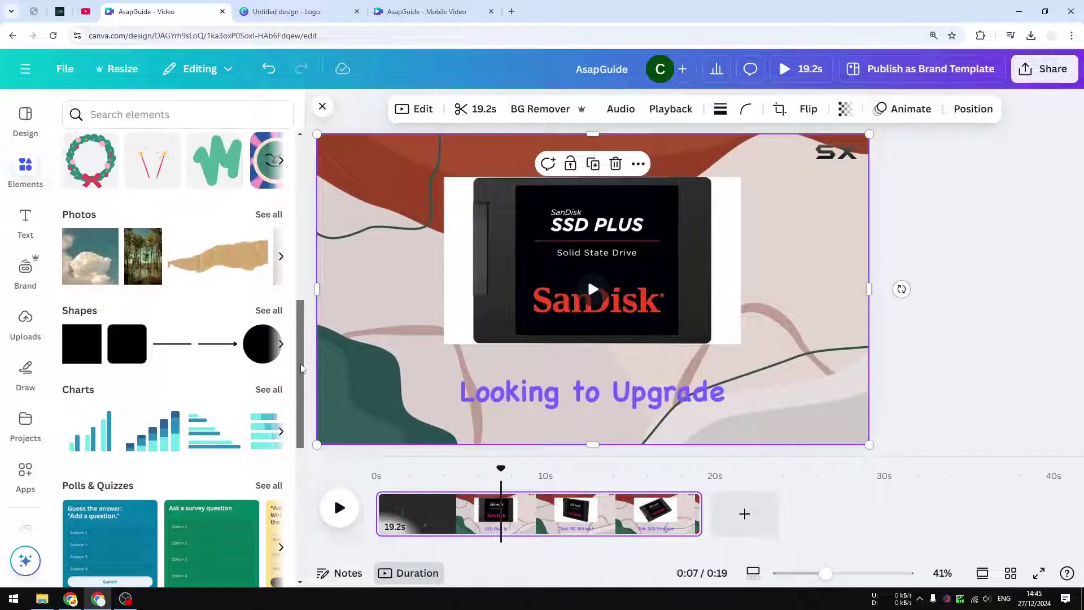
{"action": "left_click", "coordinate": [127, 345]}
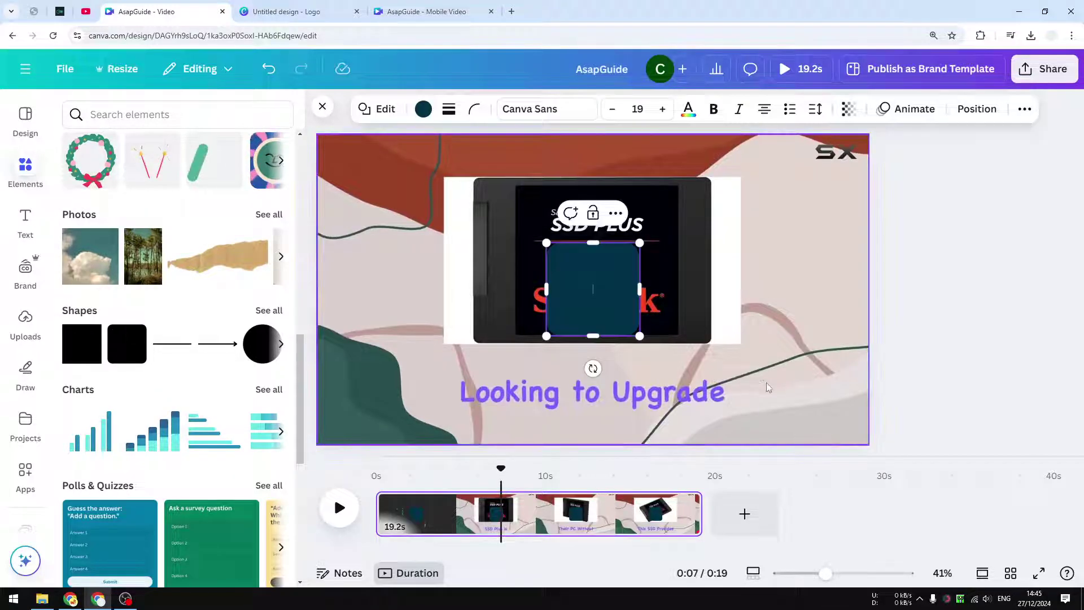
Step: Stretch the square into a wide bar covering the Looking to Upgrade caption, then preview playback
{"action": "left_click_drag", "start_coordinate": [565, 261], "coordinate": [472, 359]}
{"action": "left_click_drag", "start_coordinate": [546, 389], "coordinate": [747, 390]}
{"action": "left_click_drag", "start_coordinate": [609, 340], "coordinate": [610, 390]}
{"action": "left_click", "coordinate": [341, 507]}
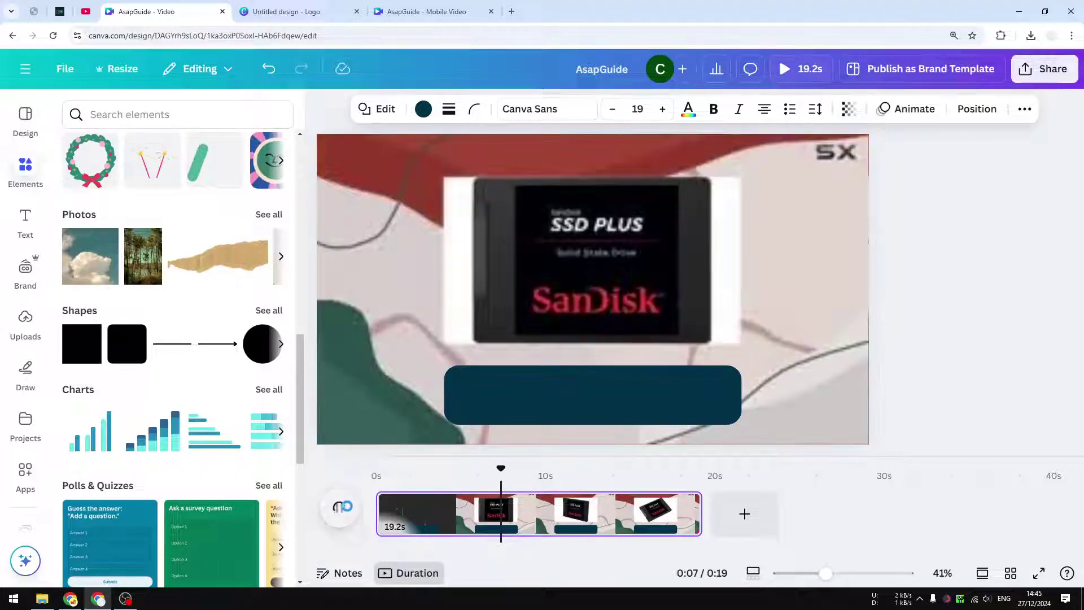
{"action": "left_click", "coordinate": [341, 507]}
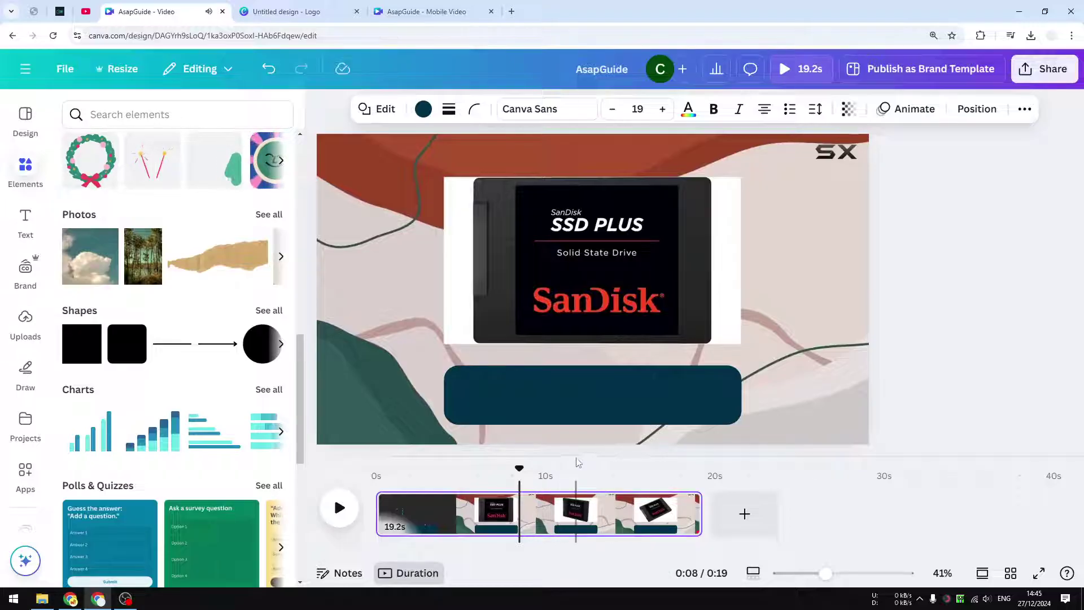